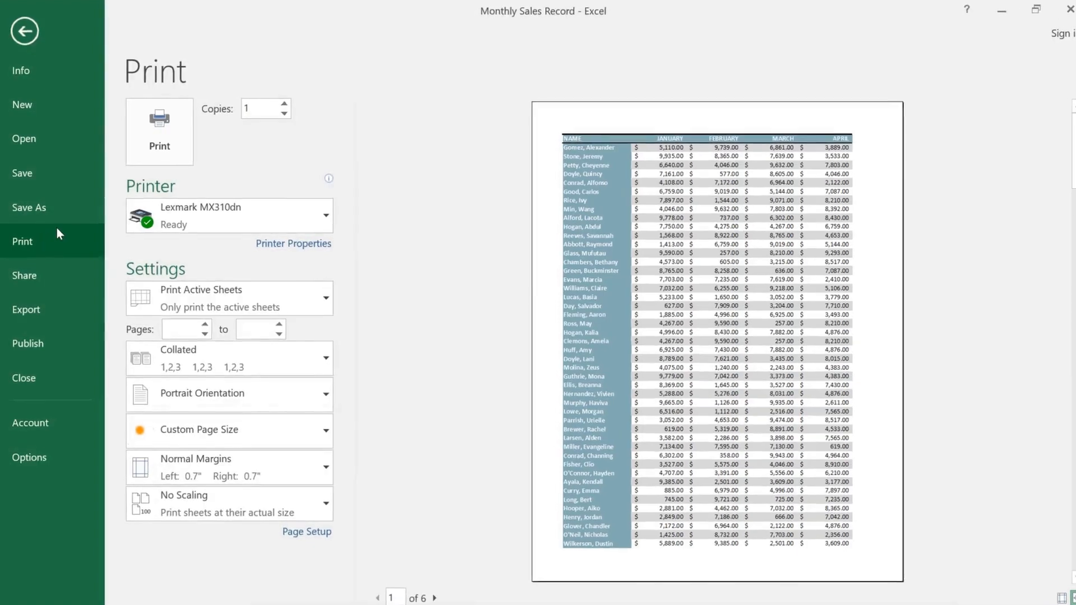
- Set the number of print copies to 3 and open the choices for what to print
left_click(297, 98)
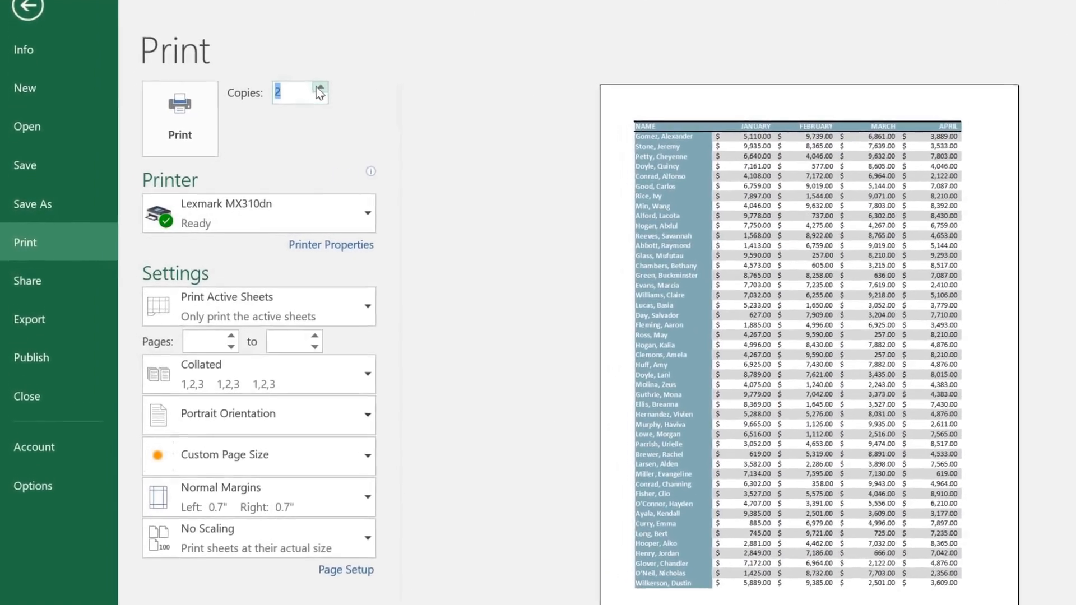
left_click(297, 98)
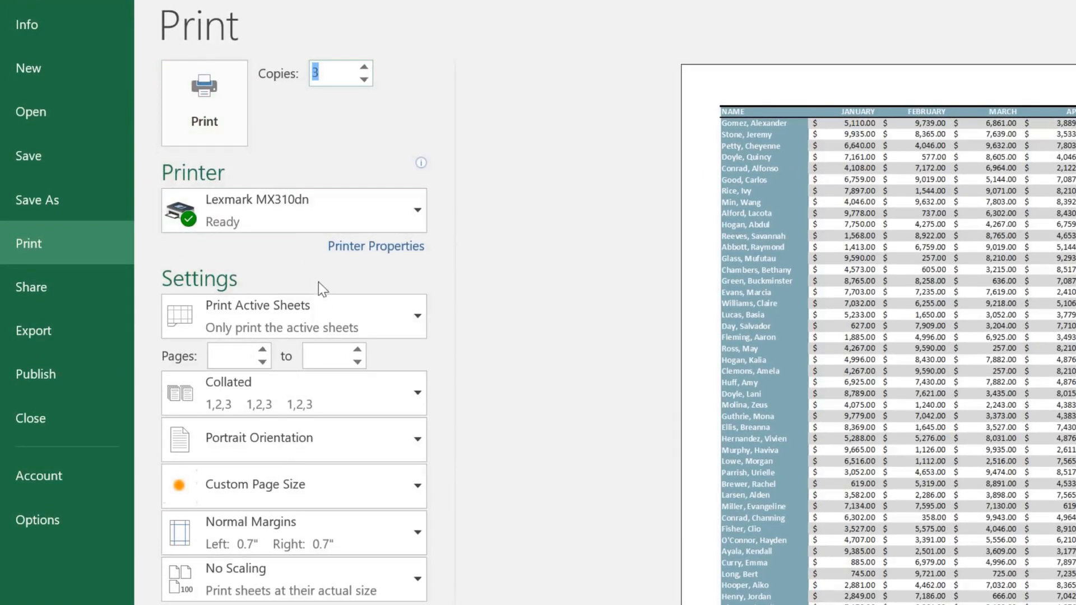
left_click(322, 303)
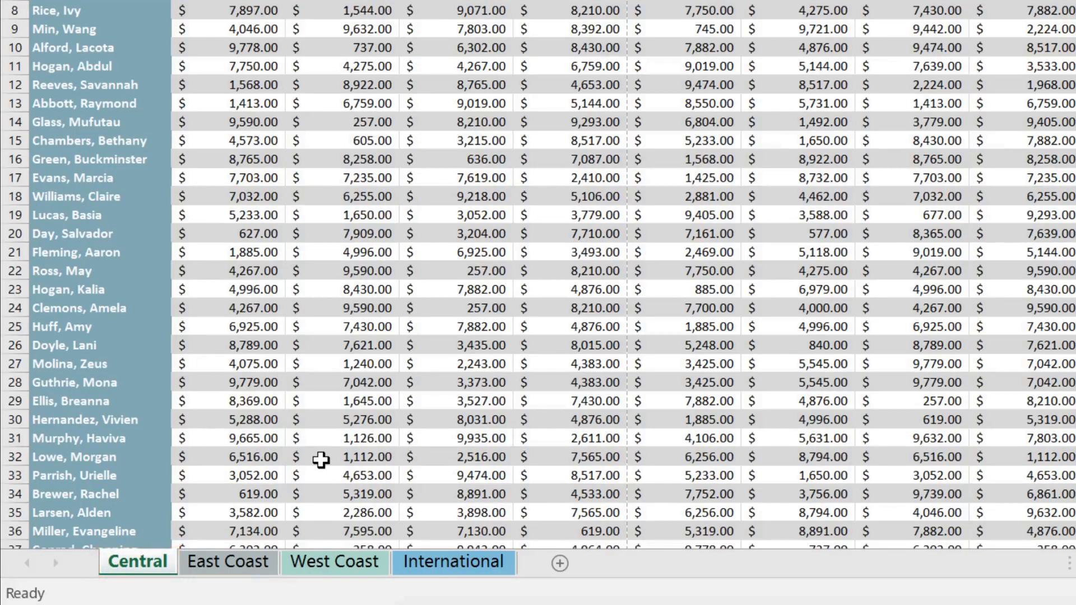
- Group the East Coast and West Coast sheets with Central, and take both back out of the group
left_click(239, 569, "ctrl")
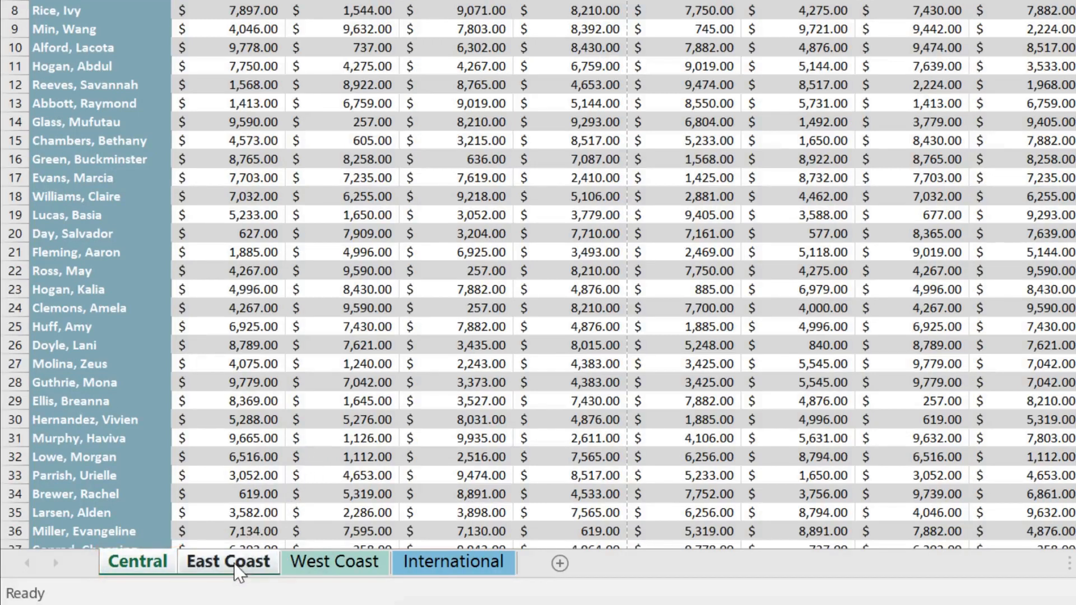
left_click(324, 568, "ctrl")
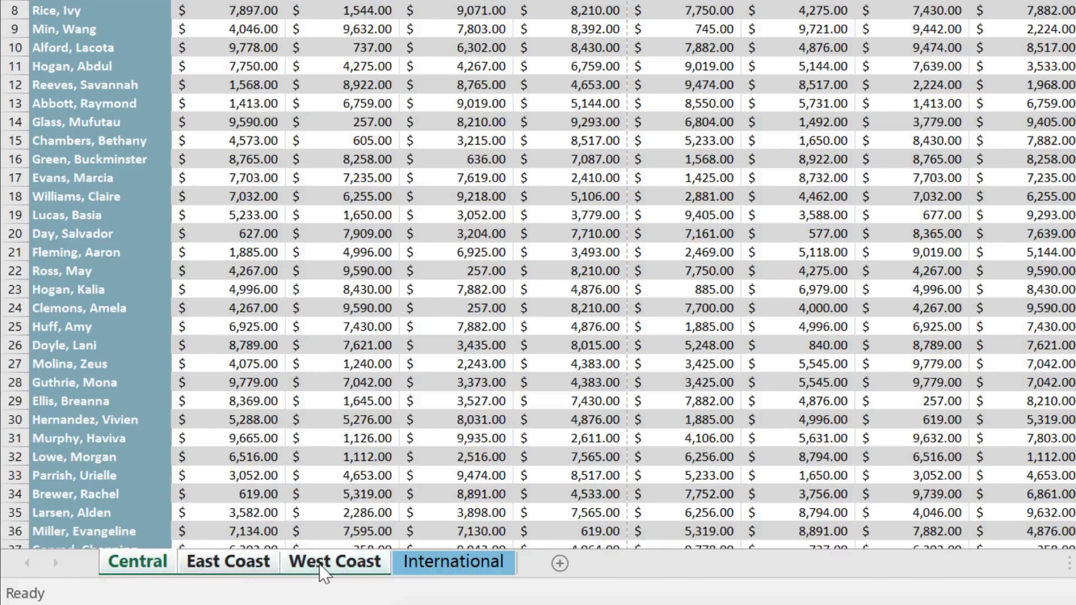
left_click(321, 566)
left_click(247, 566)
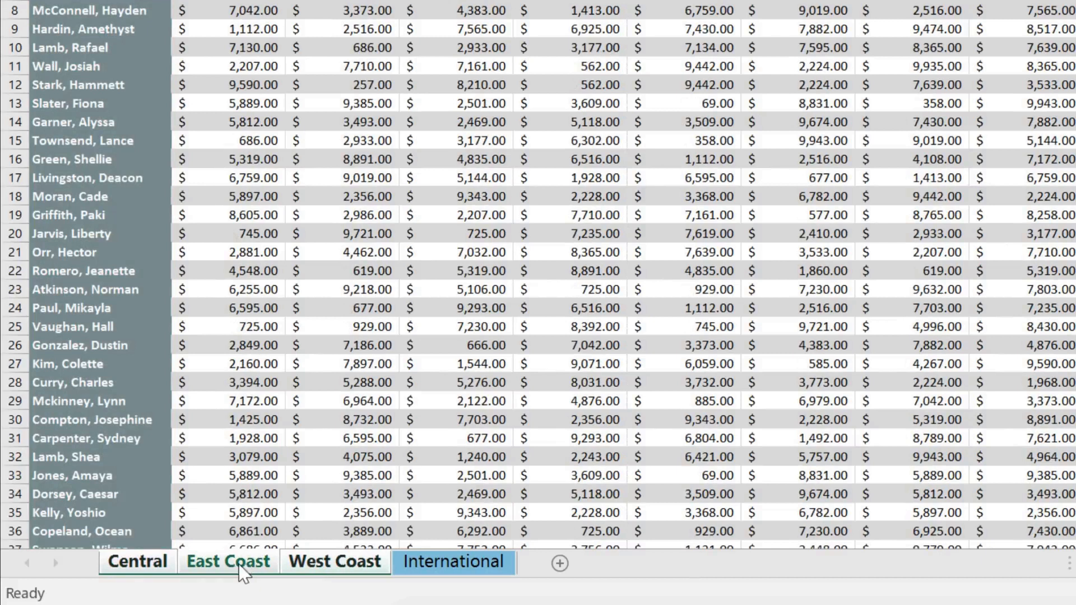
left_click(161, 567)
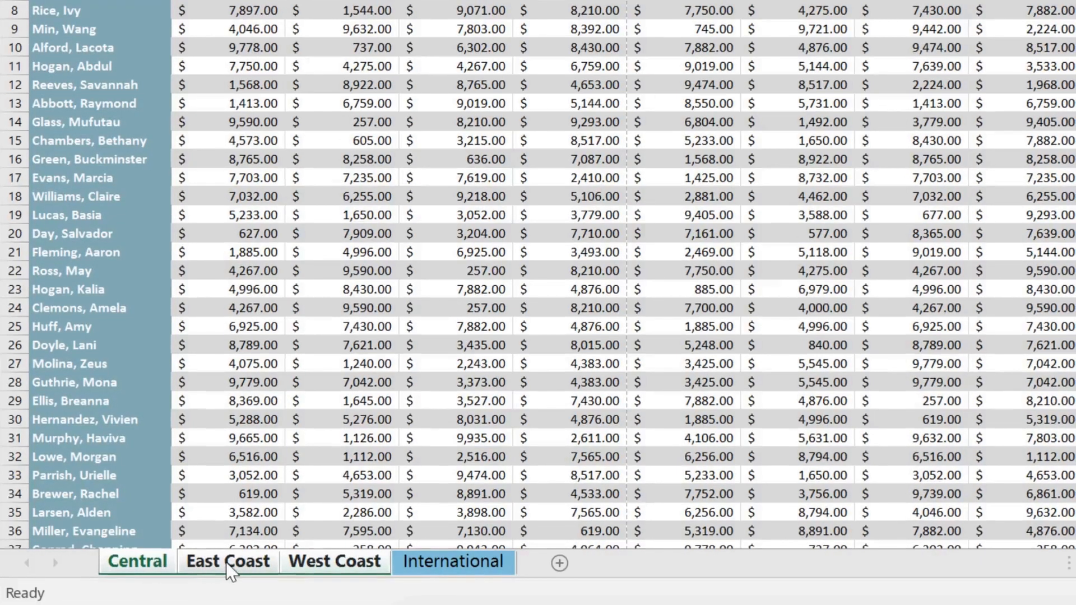
left_click(234, 566, "ctrl")
left_click(330, 566, "ctrl")
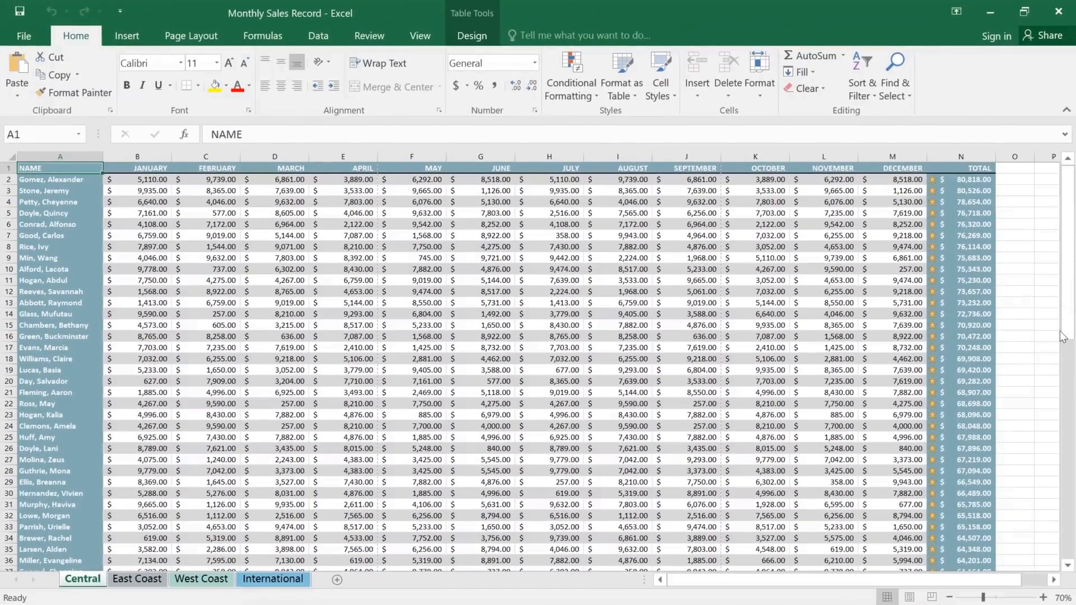
- Select cells A1 through N41 on the Central sheet and open the print settings
left_click_drag(1064, 337, 1063, 384)
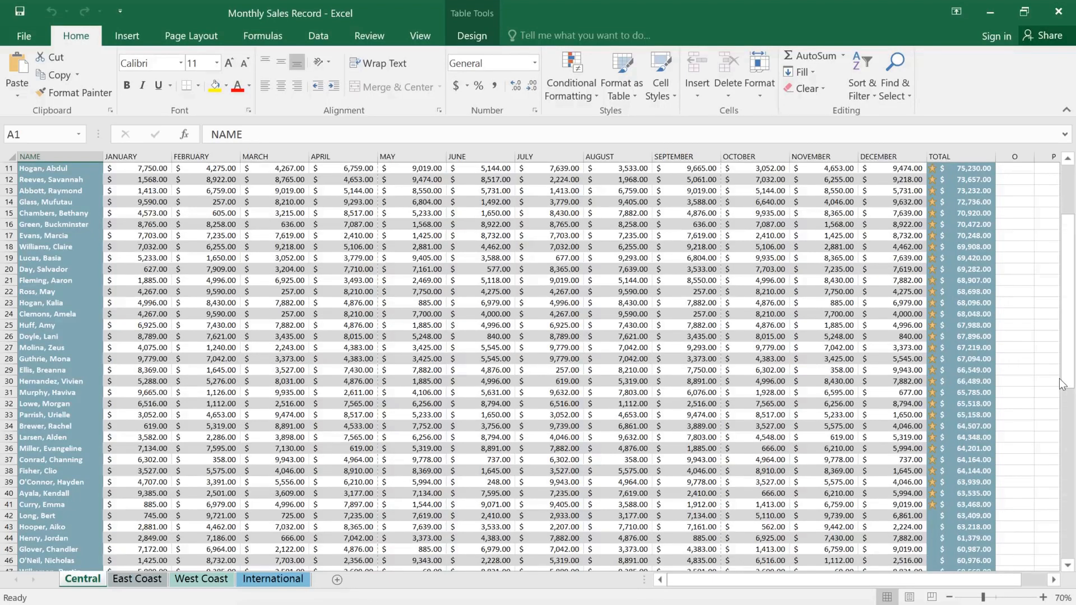
left_click_drag(961, 503, 86, 150)
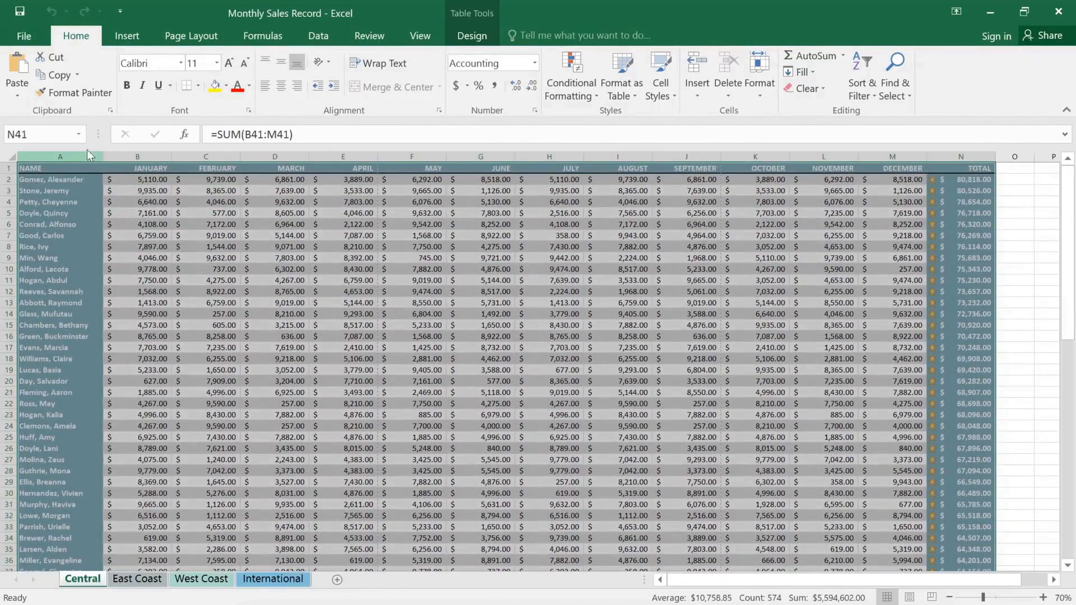
left_click(23, 37)
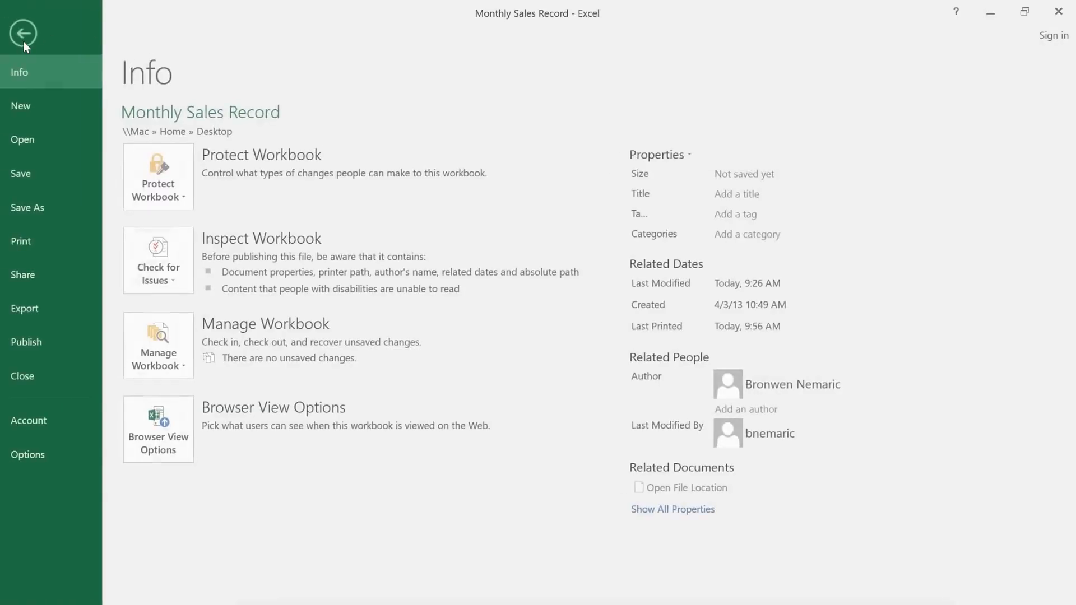
left_click(44, 239)
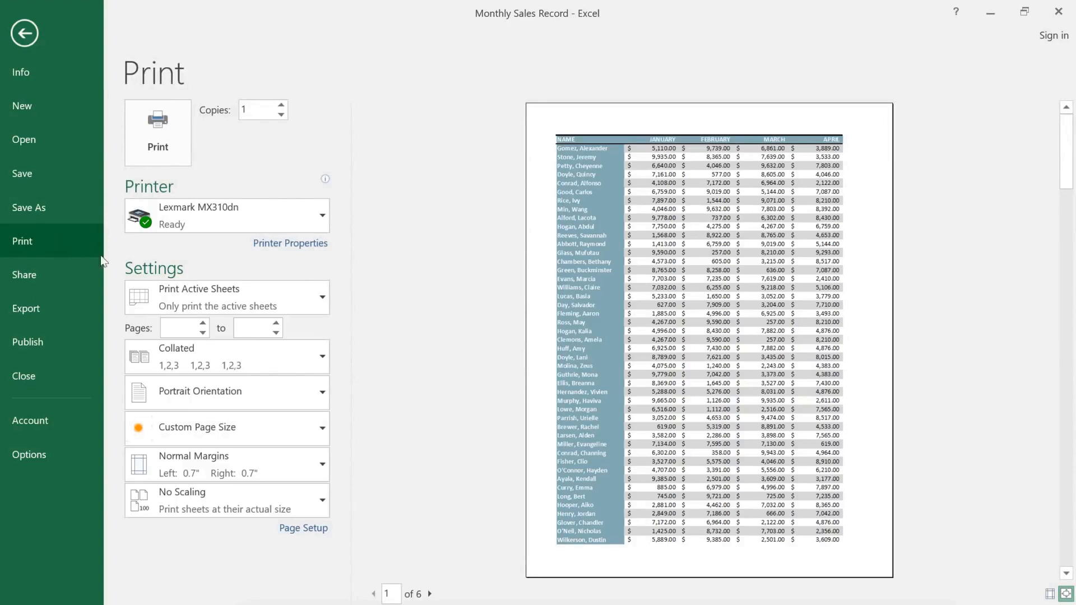
- Set the printout to only the current selection, in landscape orientation
left_click(271, 294)
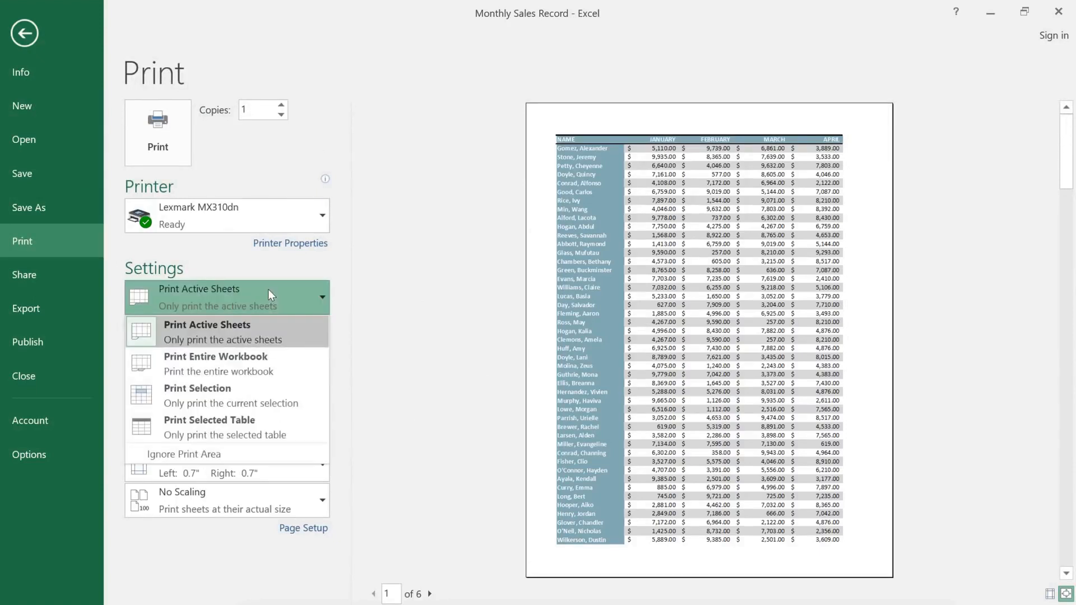
left_click(264, 389)
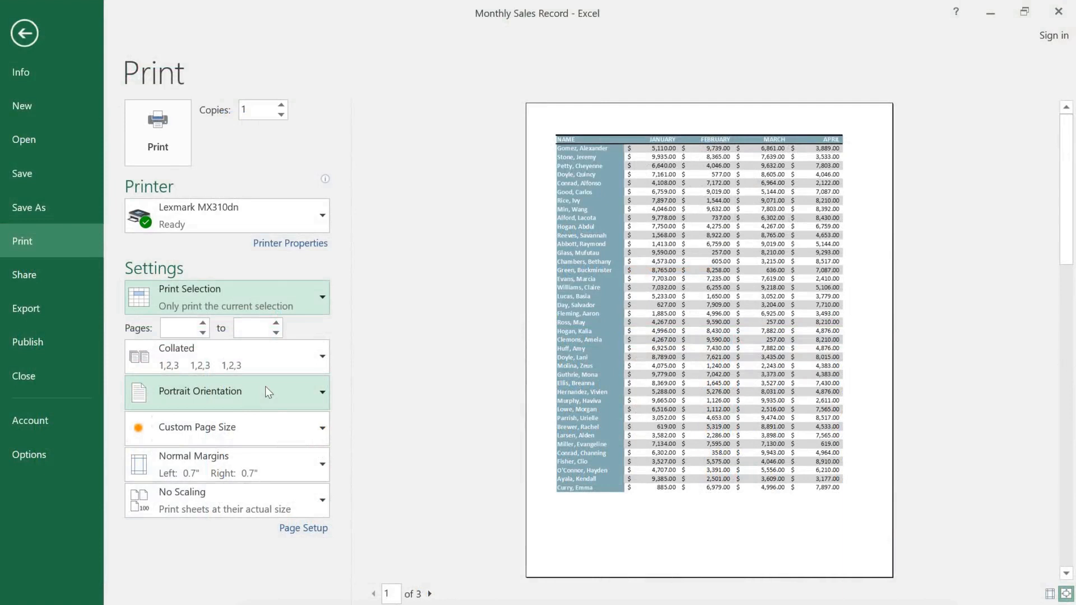
left_click(267, 392)
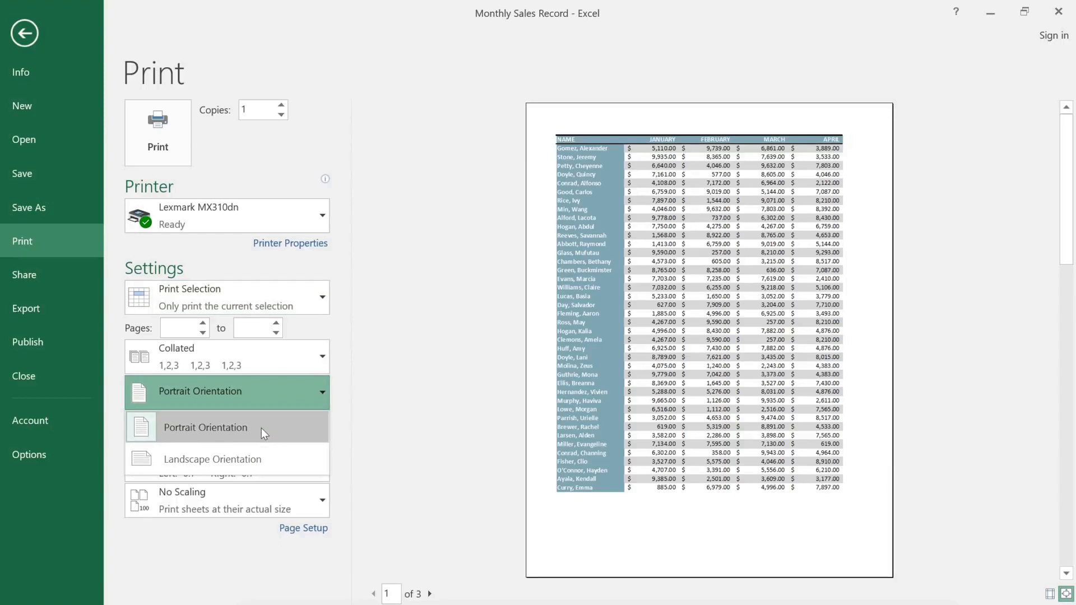
left_click(260, 459)
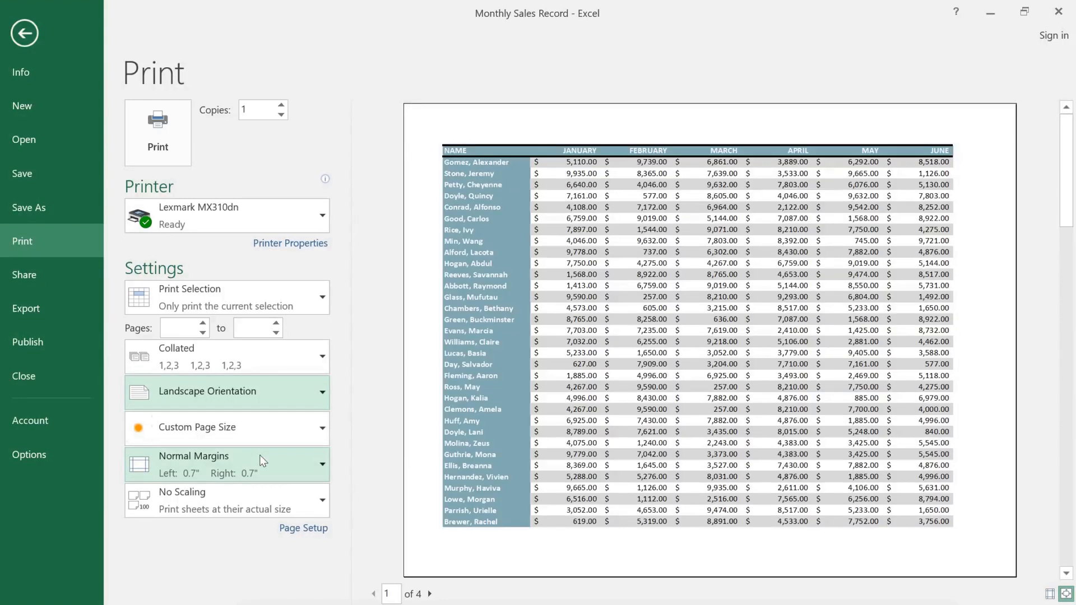
- Try scaling the printout to fit all columns on one page, and return it to no scaling
left_click(246, 493)
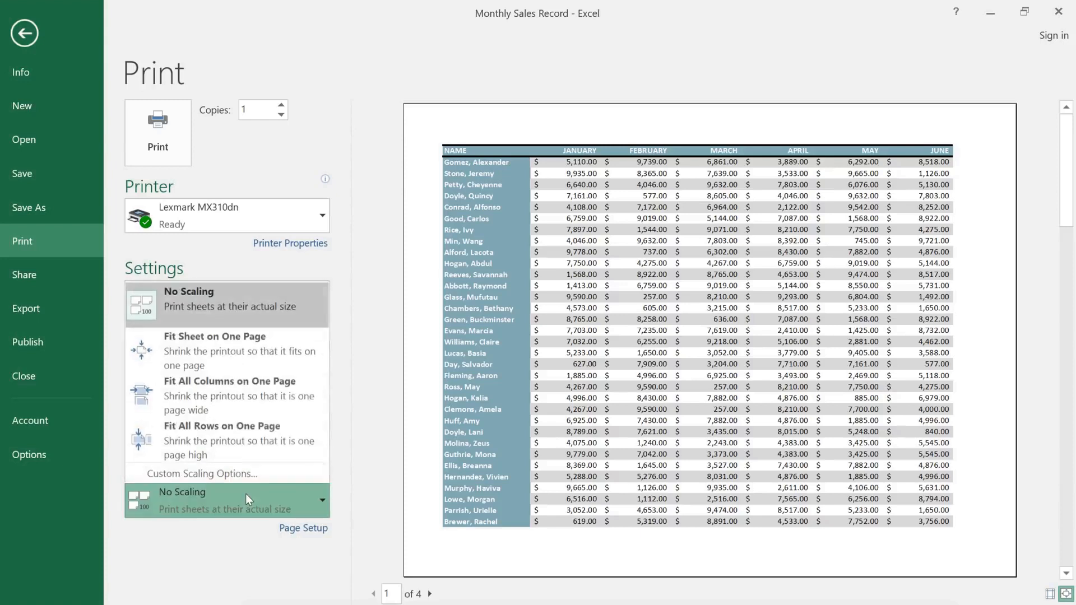
left_click(270, 400)
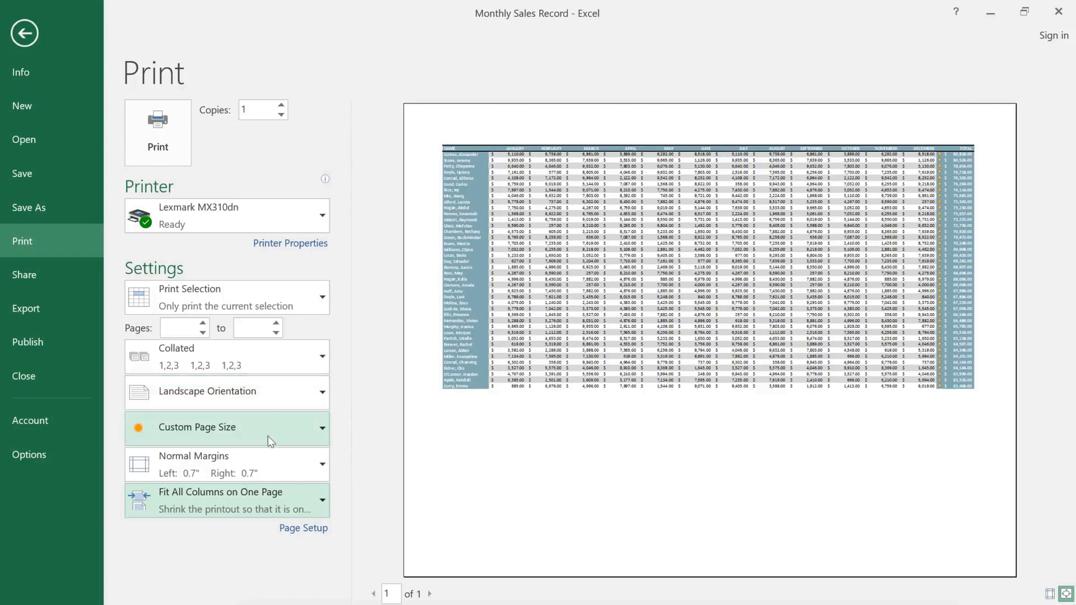
left_click(266, 495)
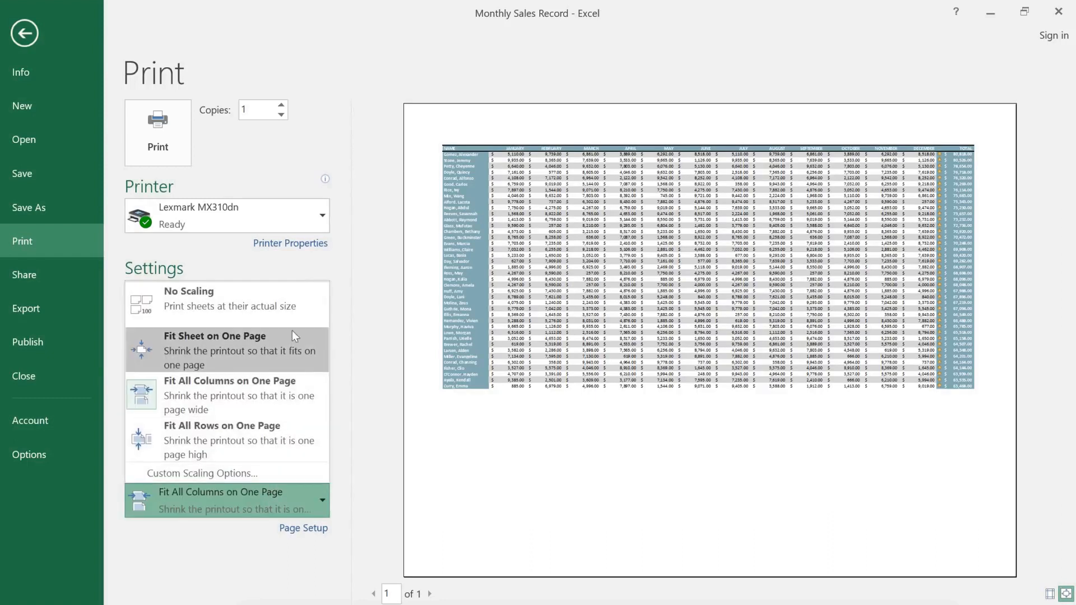
left_click(292, 311)
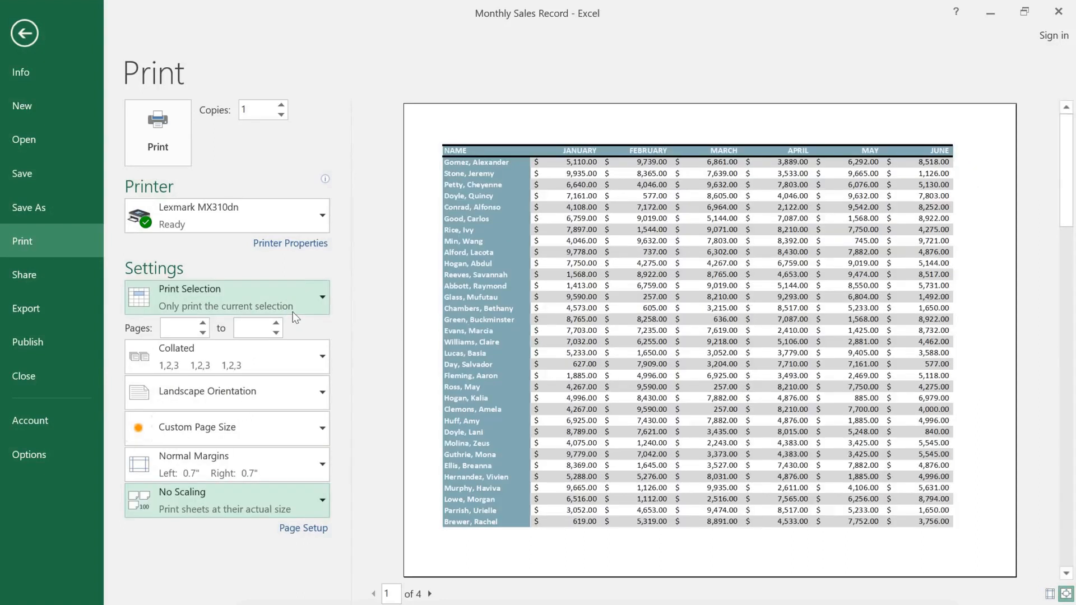
- Page through the print preview to page 4 to examine how the selection is split across pages
left_click(429, 594)
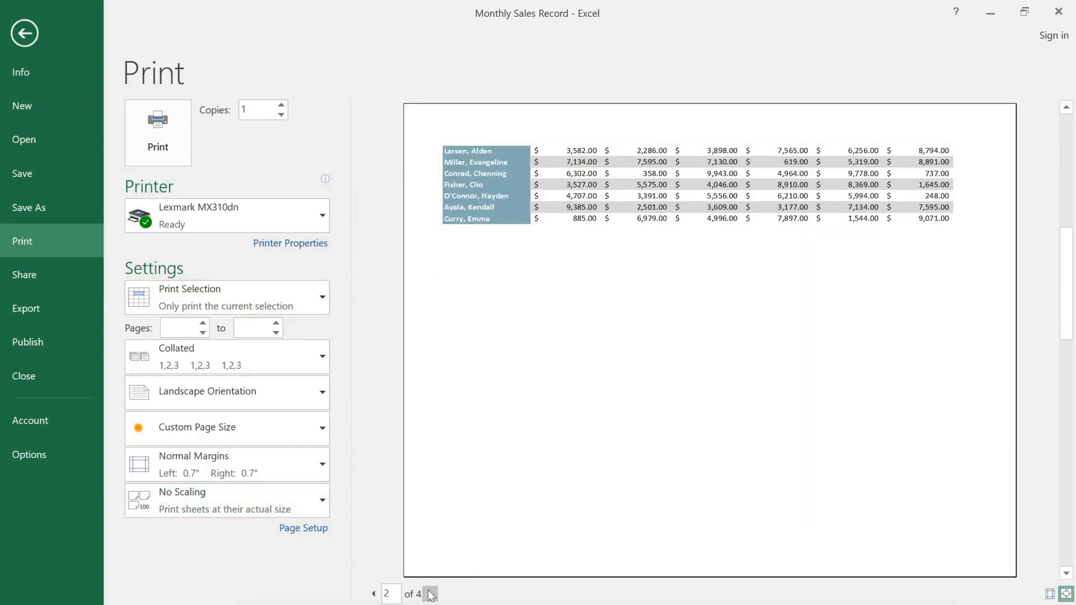
left_click(430, 594)
left_click(430, 594)
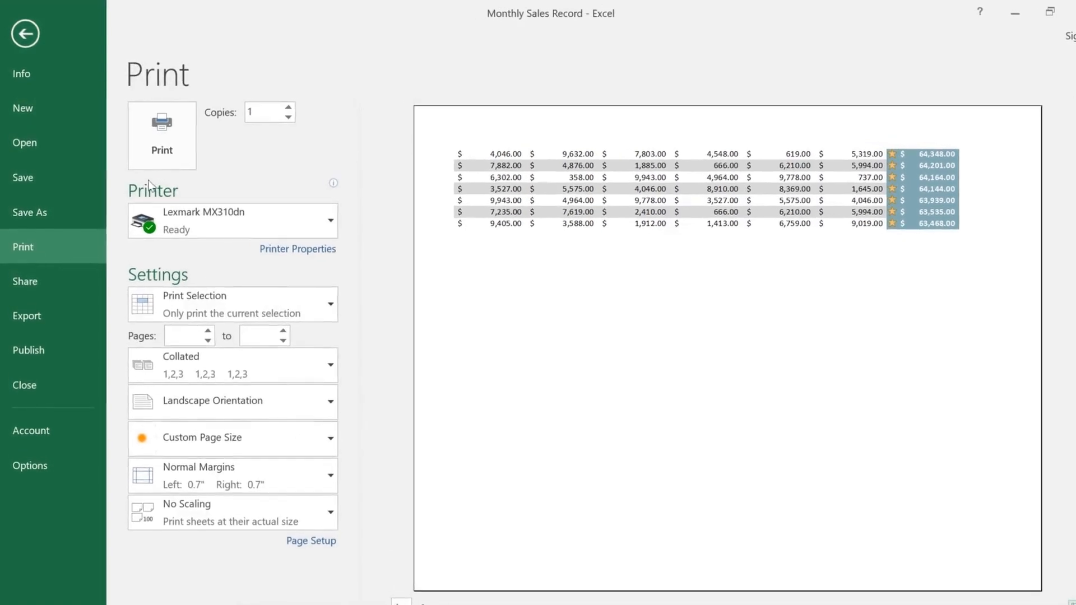
- Return to the worksheet and set row 1 ($1:$1) as the print title row repeated at the top of each page
left_click(28, 33)
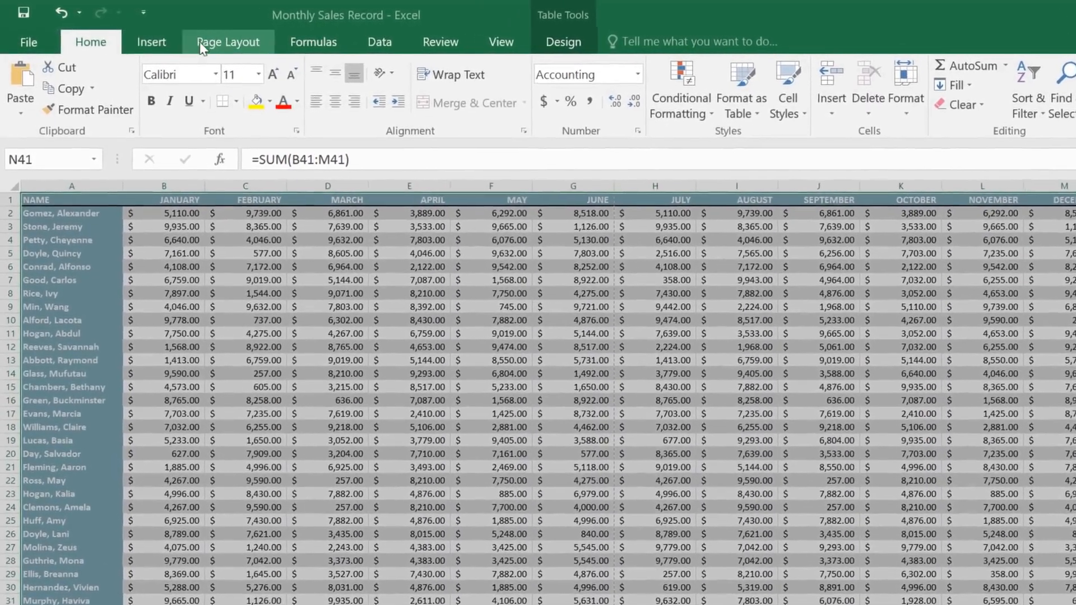
left_click(219, 42)
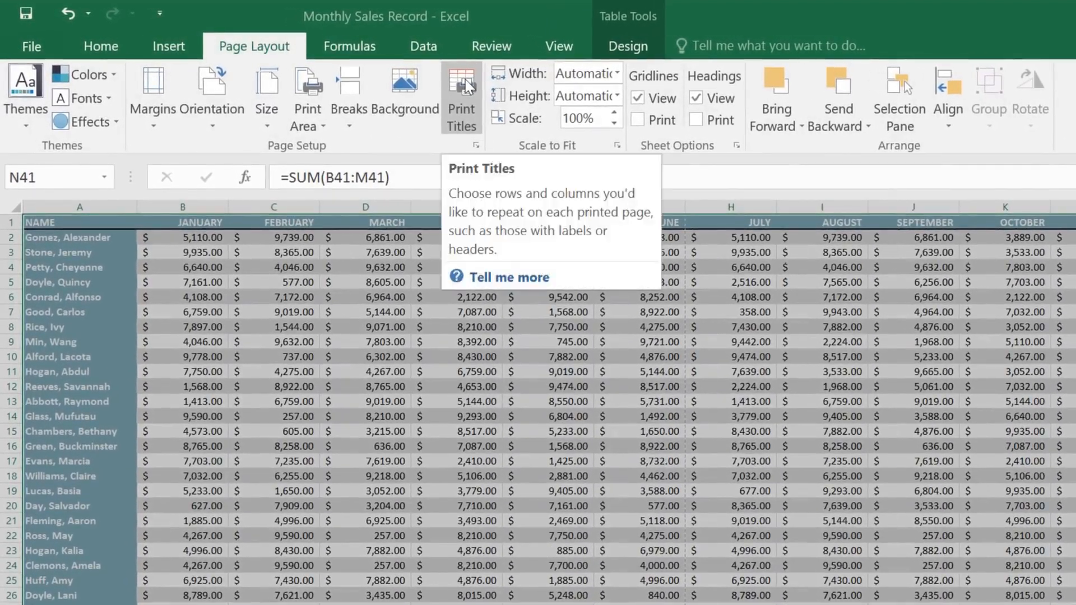
left_click(462, 90)
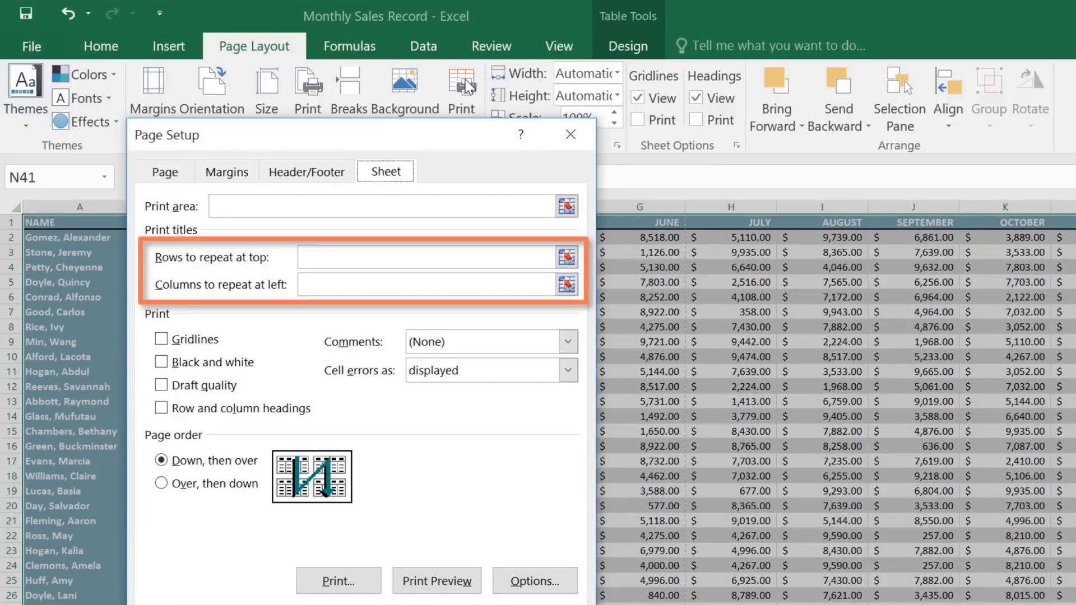
left_click(566, 258)
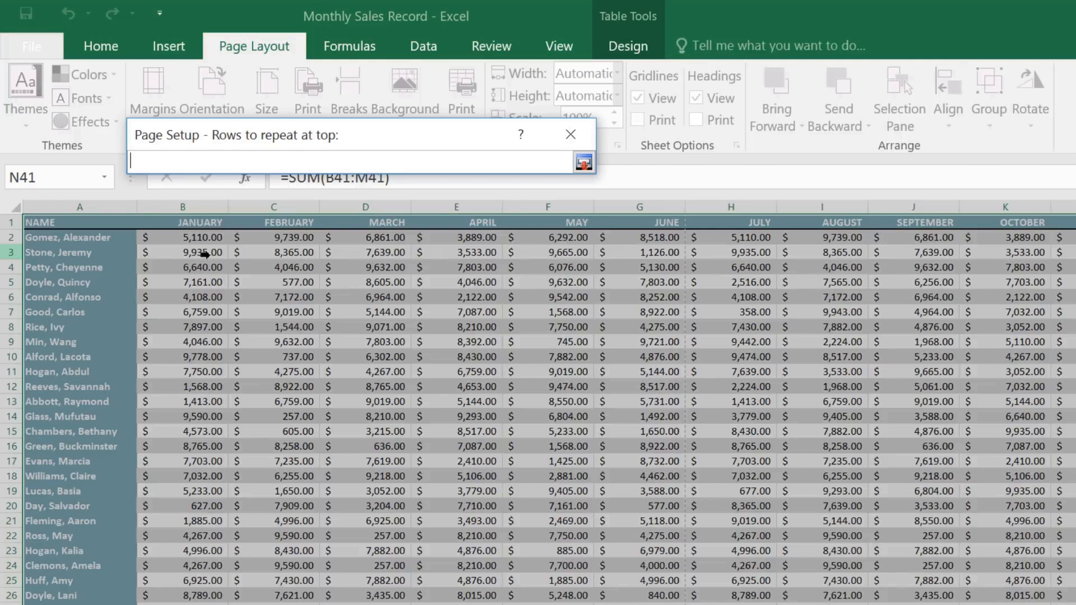
left_click(15, 223)
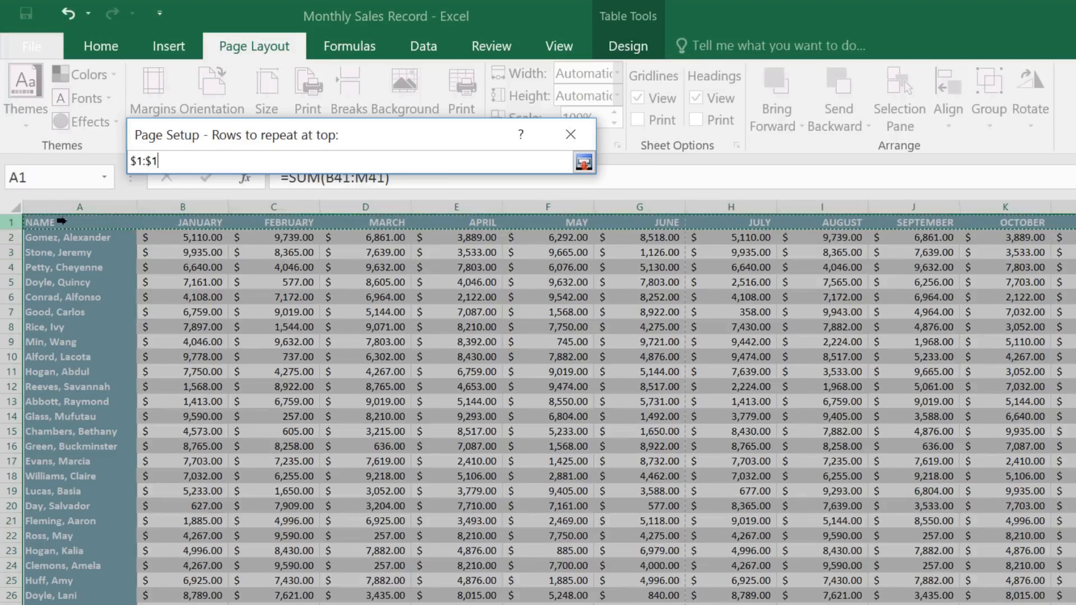
left_click(584, 163)
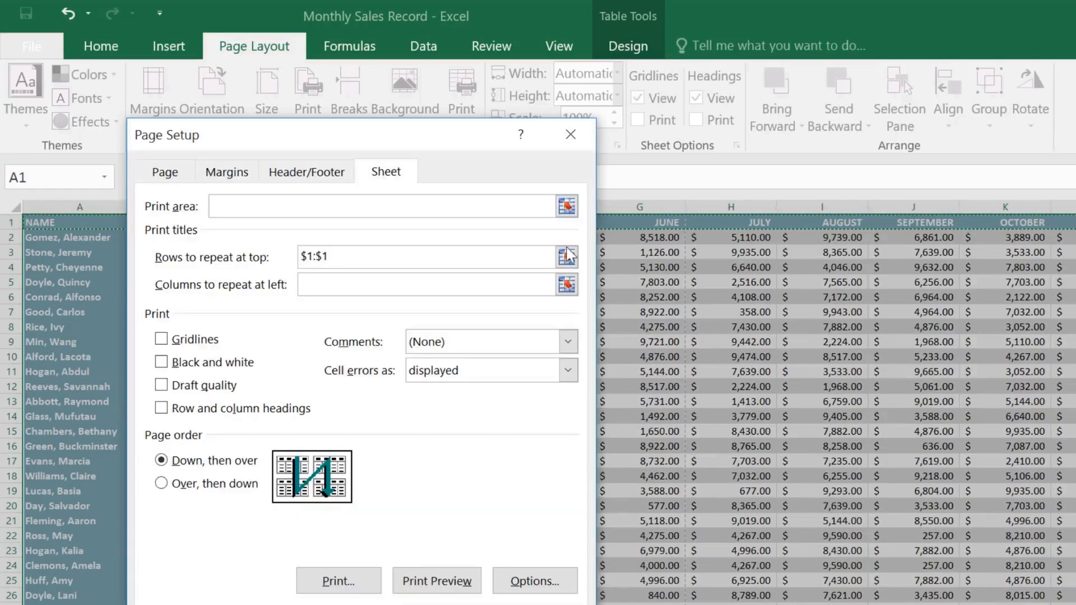
- Set column A ($A:$A) to repeat at the left of each printed page and apply the print titles
left_click(566, 285)
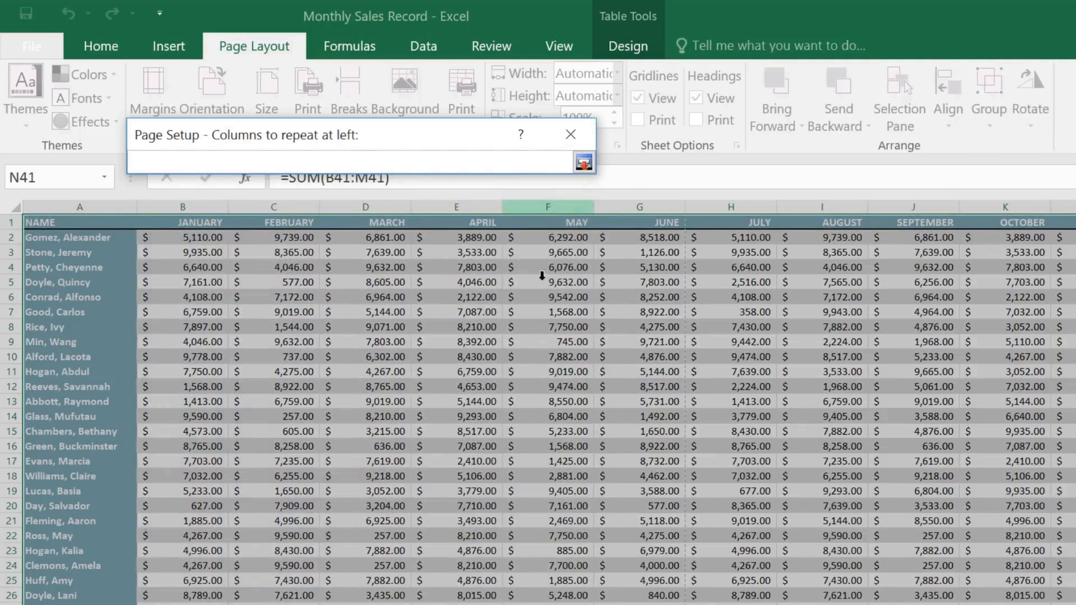
left_click(95, 208)
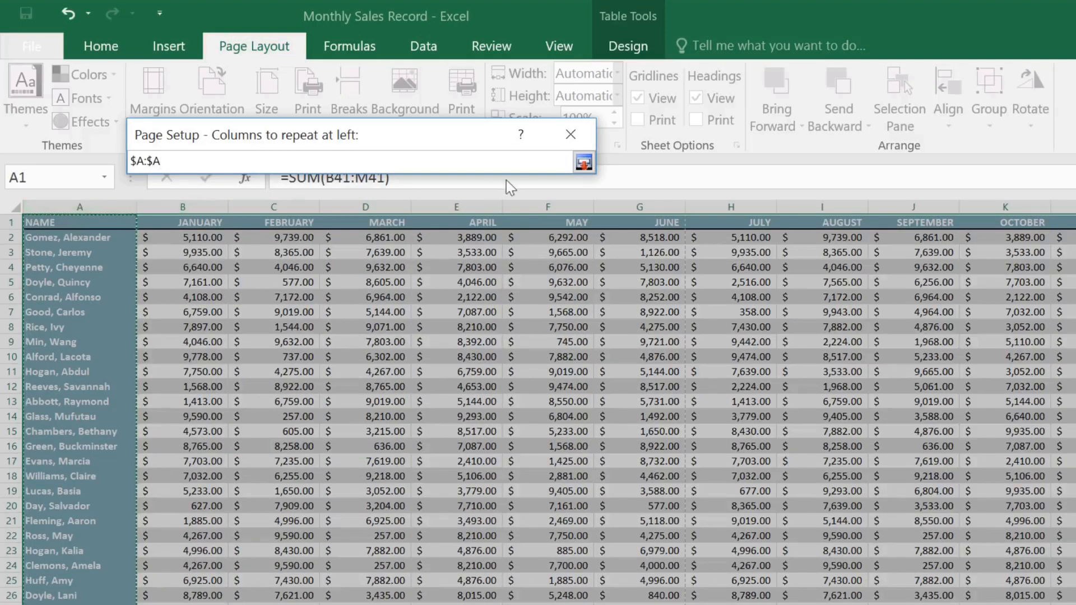
left_click(585, 163)
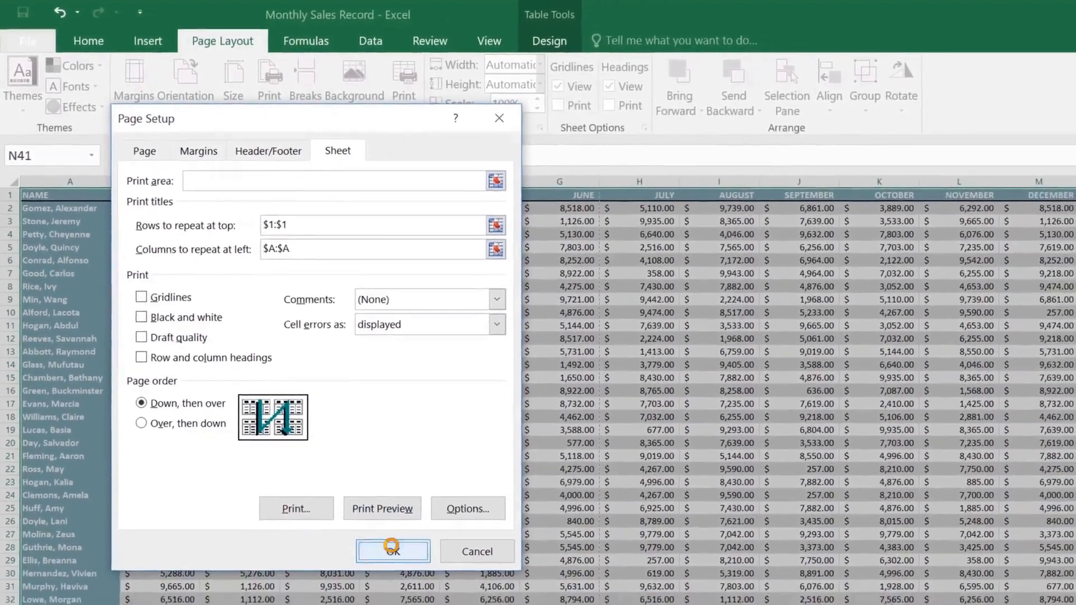
left_click(420, 587)
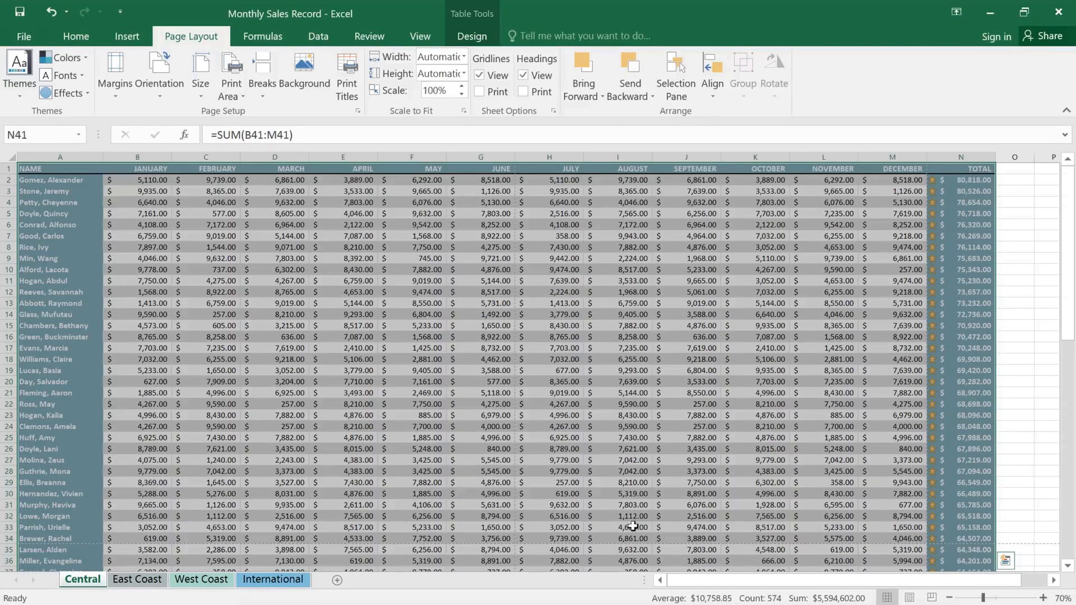
- In Page Break Preview, move the horizontal page break up to just below row 21, and check page 2 of the print preview
left_click(932, 598)
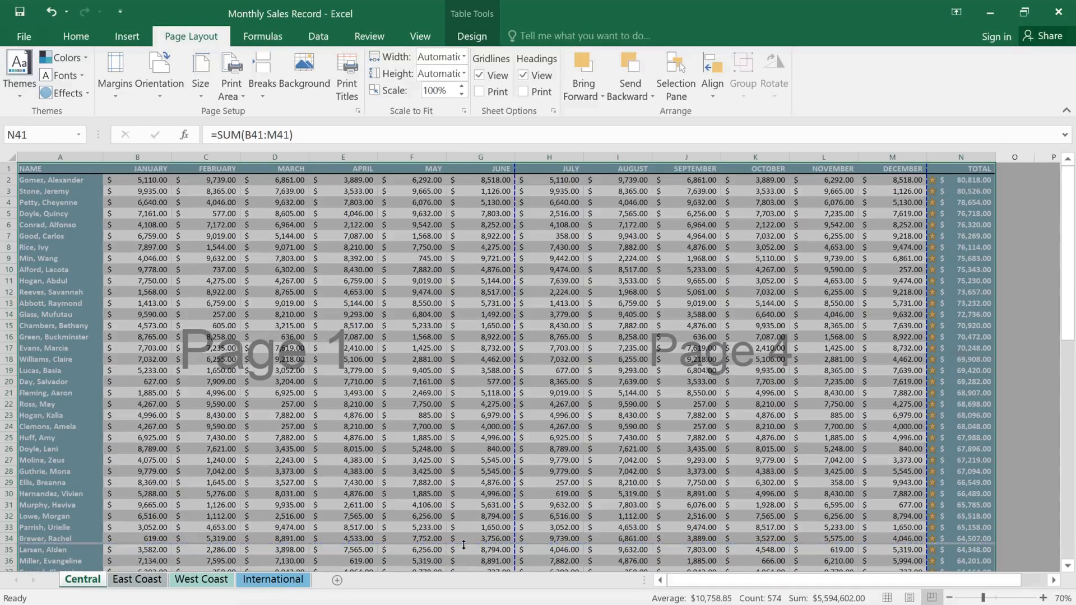
left_click_drag(459, 410, 459, 398)
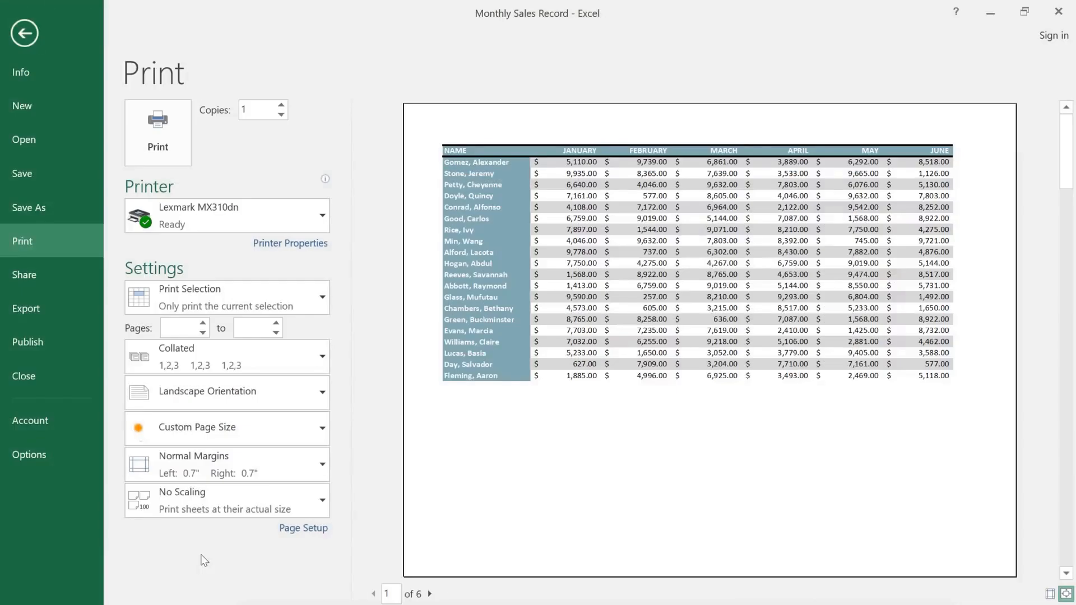
left_click(430, 594)
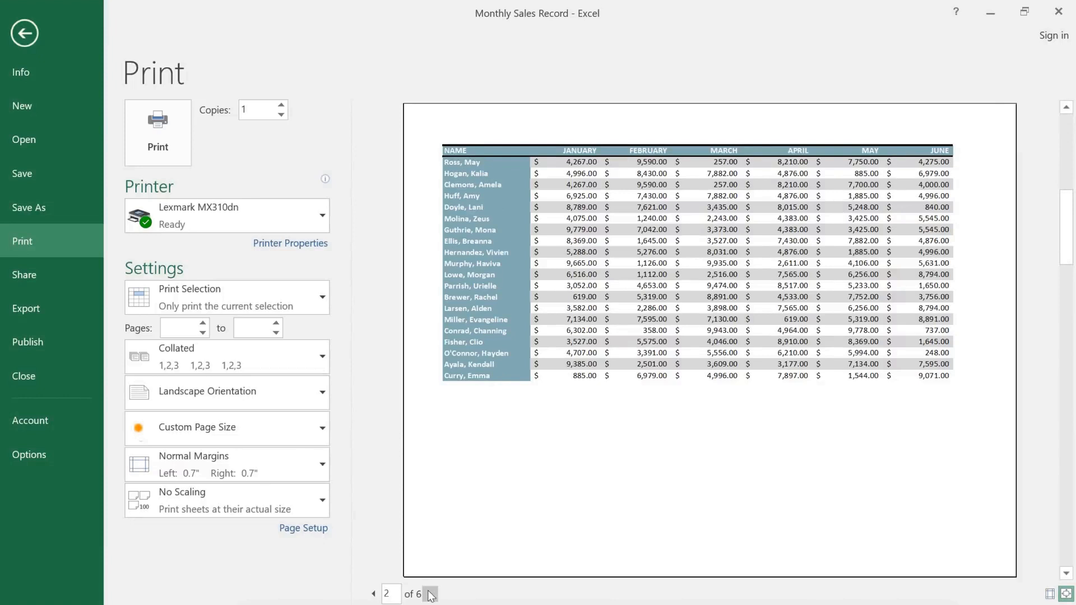
- Page forward through the print preview to page 5 to examine how the rows and columns fall on each page
left_click(430, 594)
left_click(430, 594)
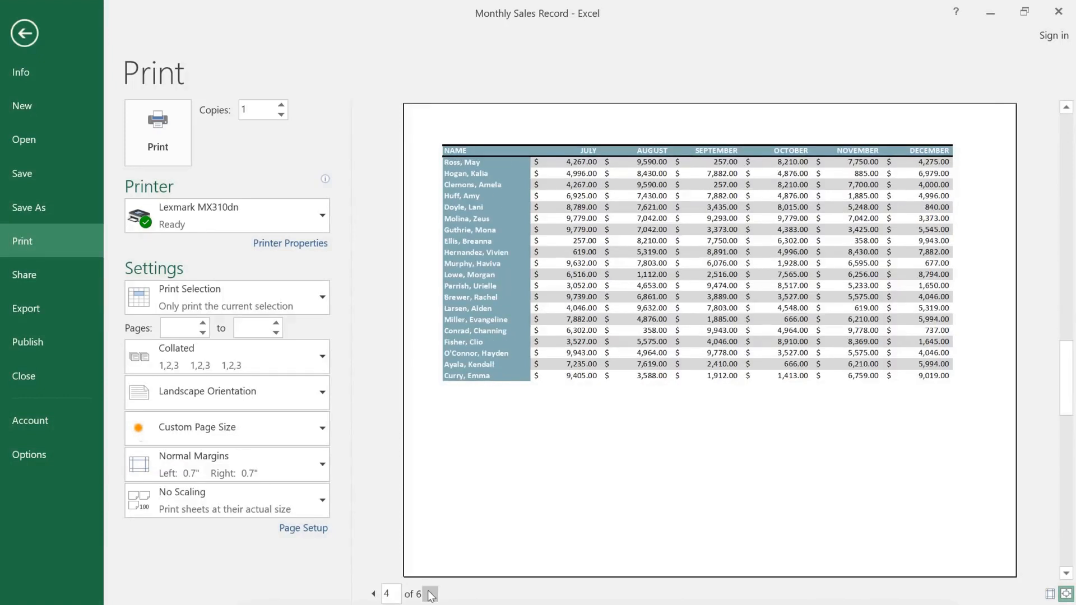
left_click(430, 594)
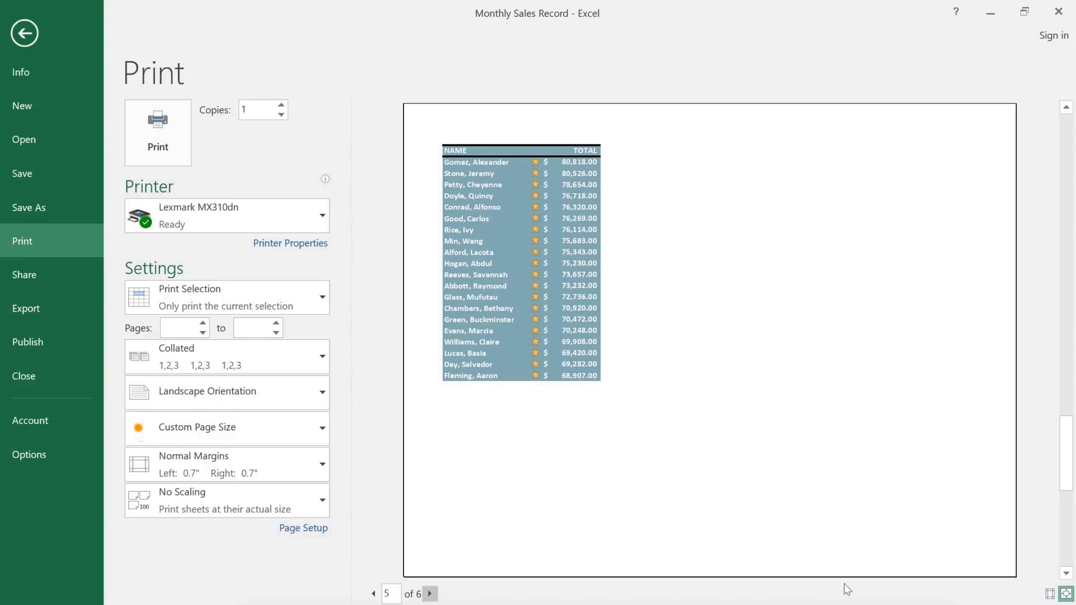
- Show the margin guides in the print preview and set the page margins to Narrow
left_click(1050, 595)
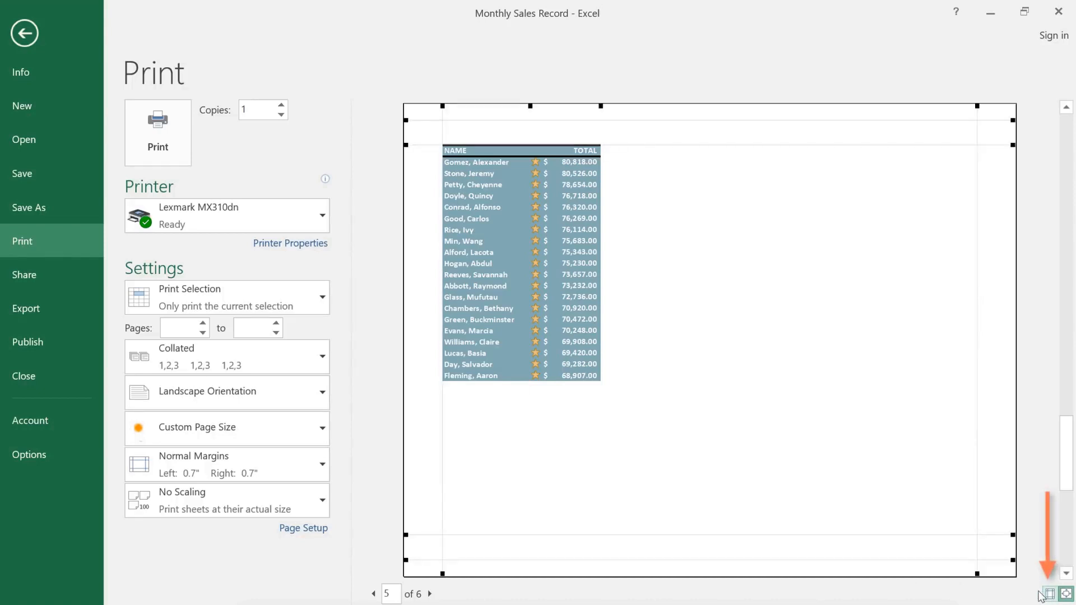
left_click(310, 472)
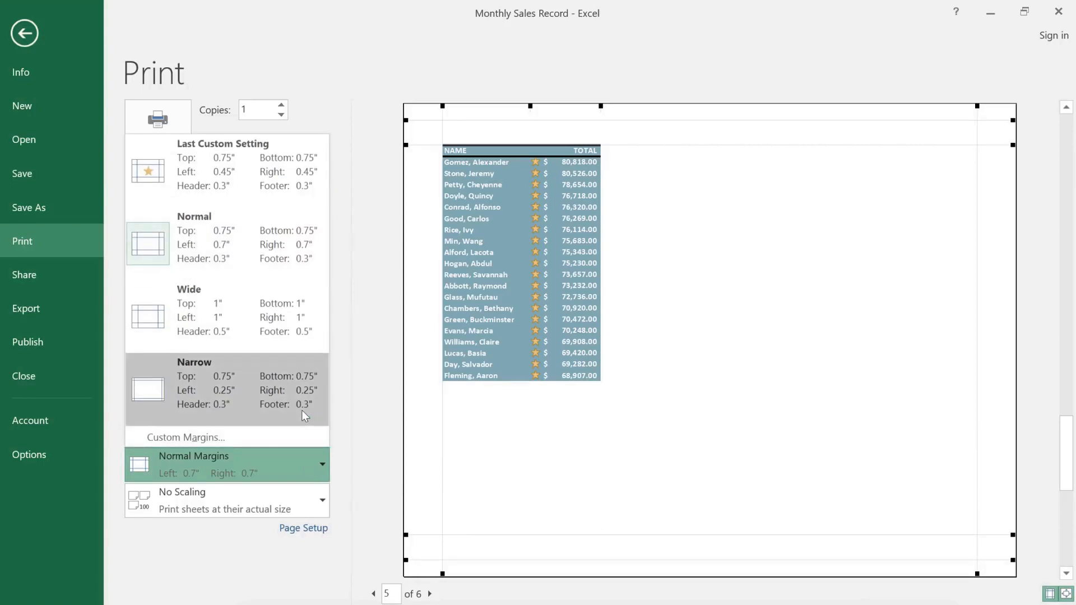
left_click(304, 415)
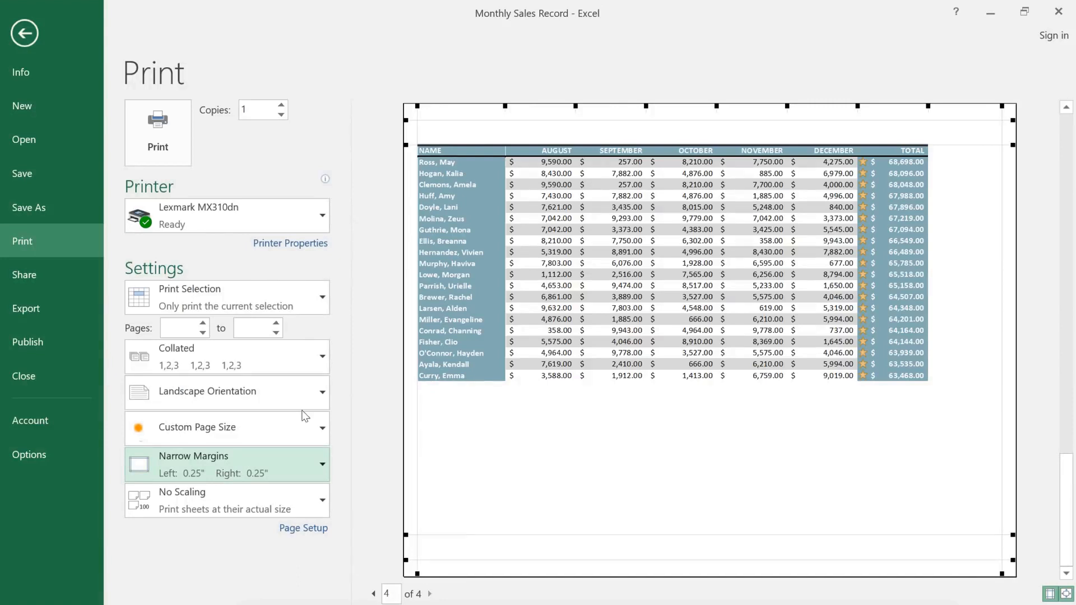
- Print one copy of the current selection on the Lexmark MX310dn
left_click(174, 160)
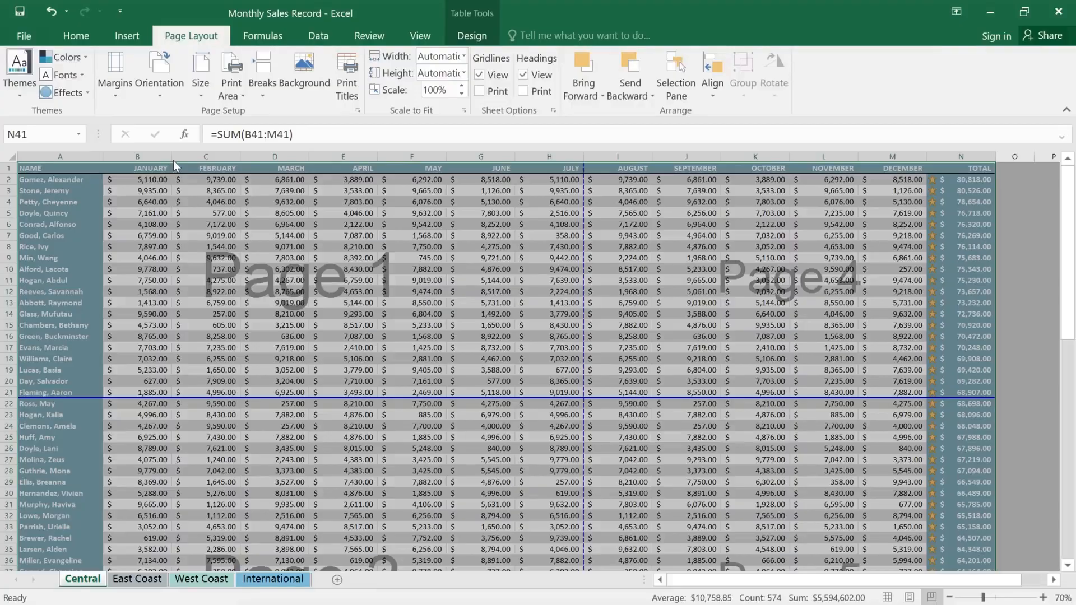